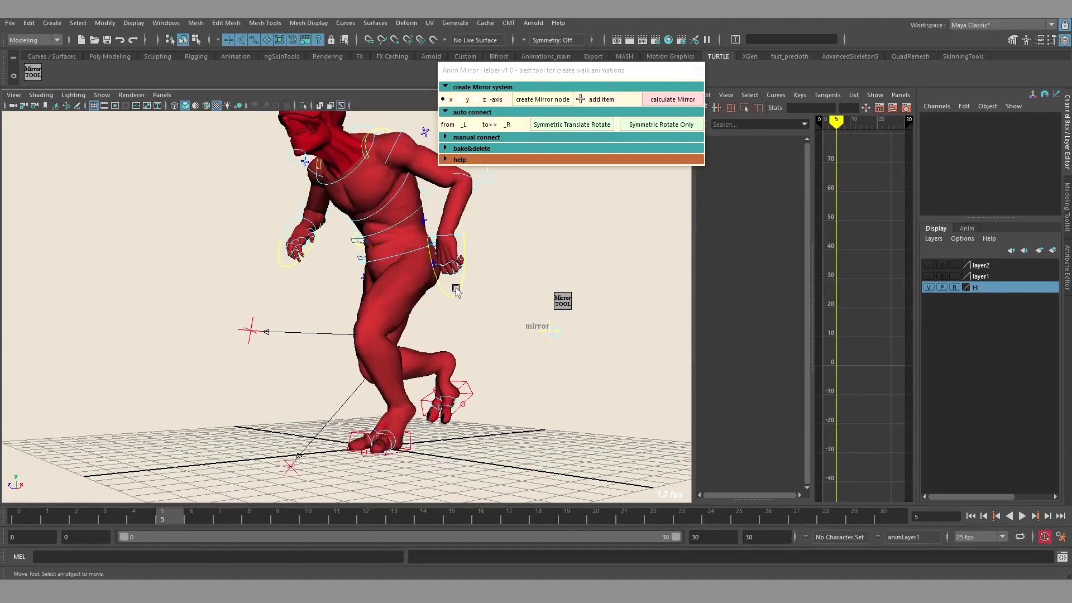
Play back the creature's mirrored walk cycle and examine it from several angles.
key(alt+v)
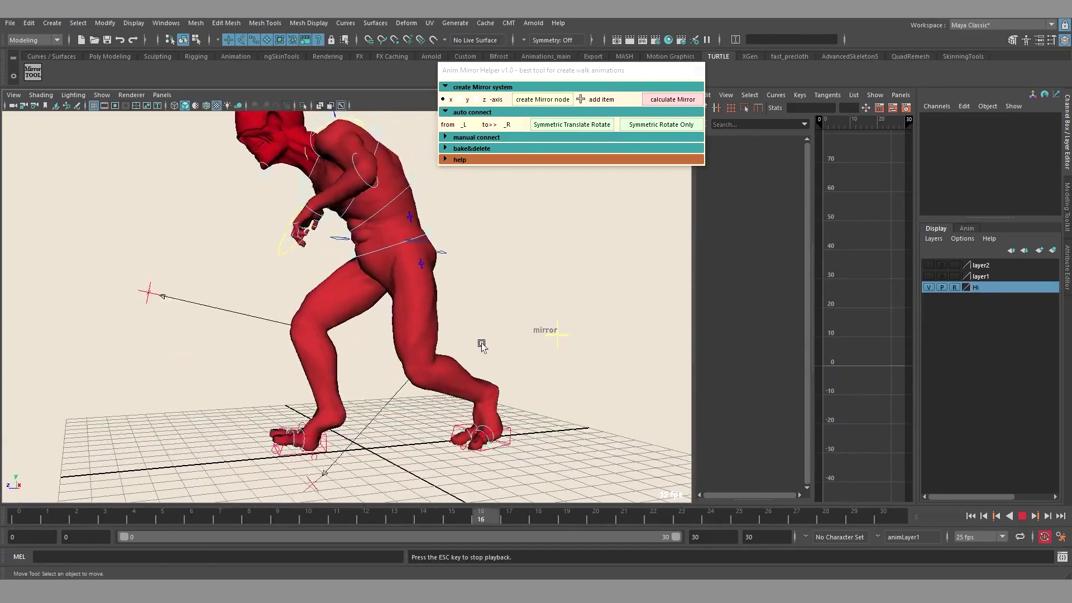
alt+drag(445, 378, 430, 382)
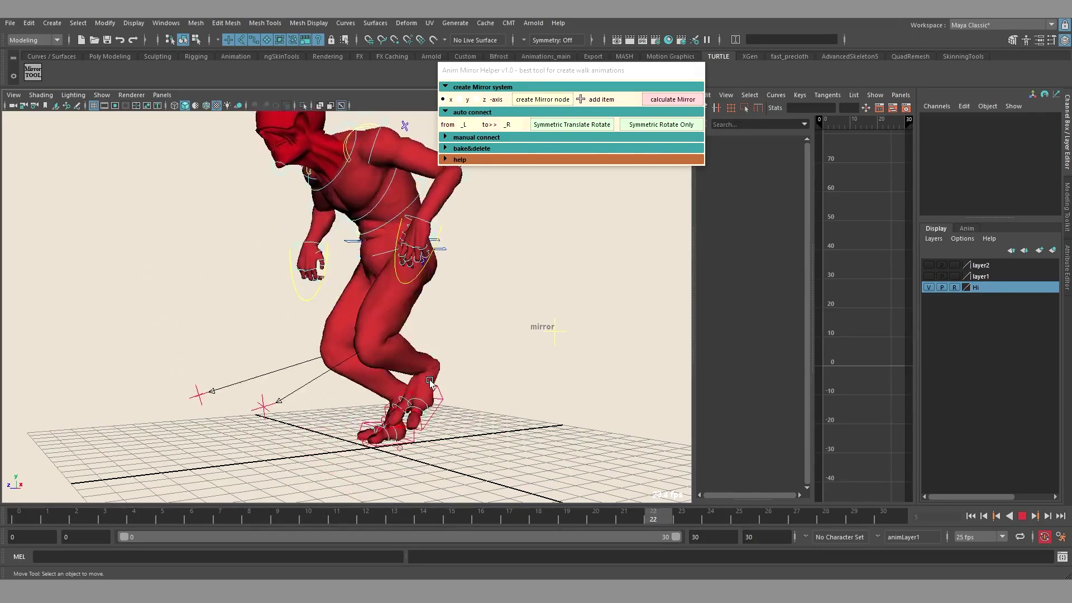
alt+drag(356, 346, 373, 364)
alt+middle_drag(373, 364, 424, 342)
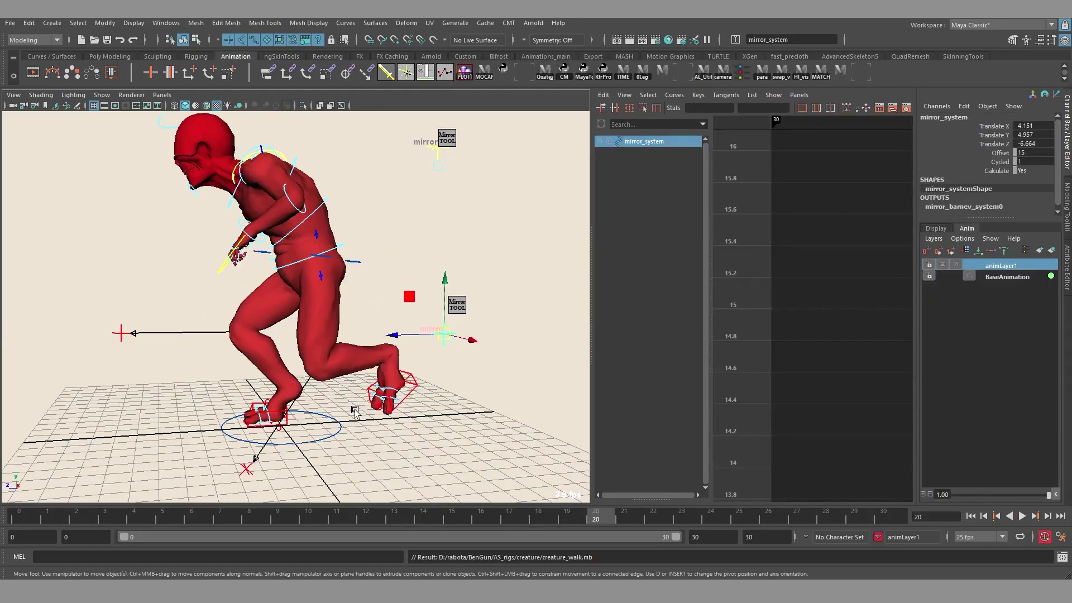
alt+middle_drag(355, 412, 313, 453)
alt+middle_drag(382, 395, 421, 372)
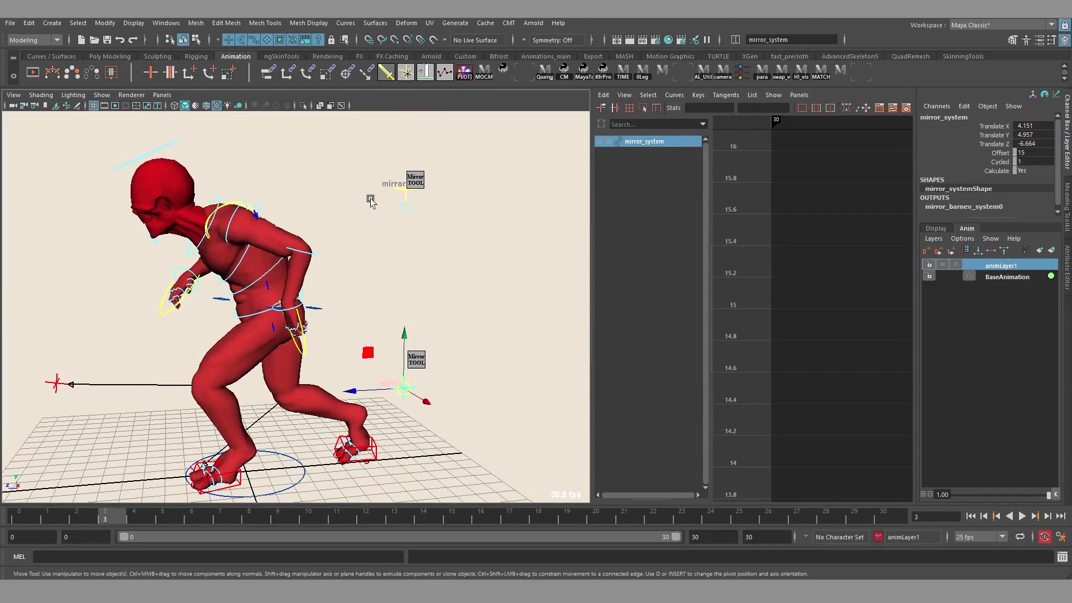
Reposition the left foot's IK control at frames 20 and 25, and check its pose at frame 30.
mouse_move(395, 338)
alt+mouse_down()
mouse_move(265, 379)
mouse_move(403, 331)
alt+mouse_up()
alt+drag(296, 358, 352, 352)
alt+right_drag(351, 353, 418, 301)
alt+drag(419, 301, 358, 304)
click(263, 410)
alt+drag(371, 400, 398, 387)
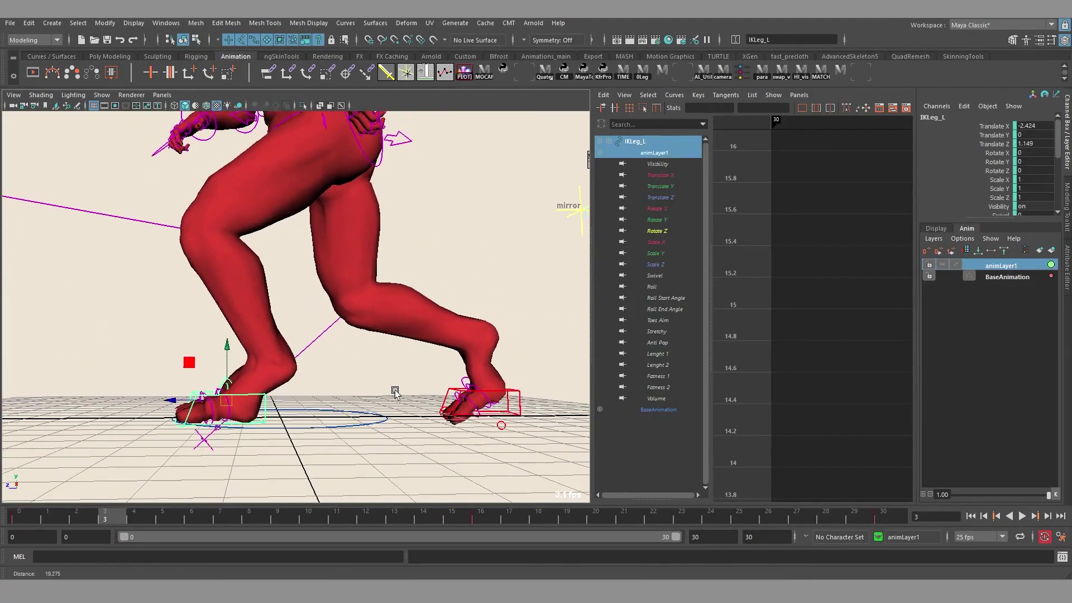
mouse_move(490, 512)
mouse_down()
mouse_move(555, 509)
mouse_move(507, 517)
mouse_up()
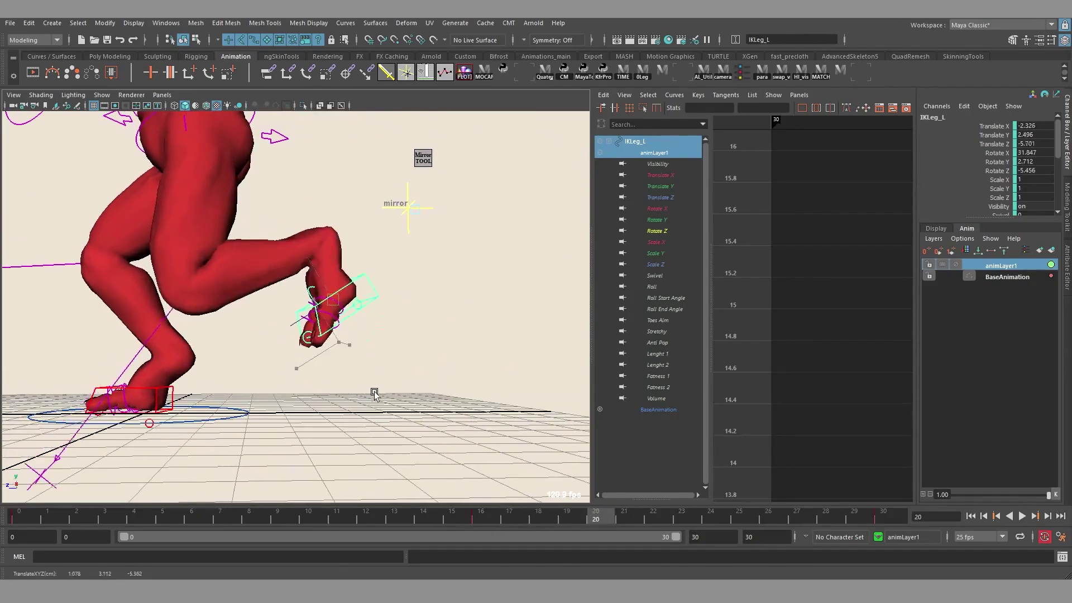
middle_drag(374, 393, 430, 405)
drag(493, 513, 490, 512)
drag(490, 513, 740, 514)
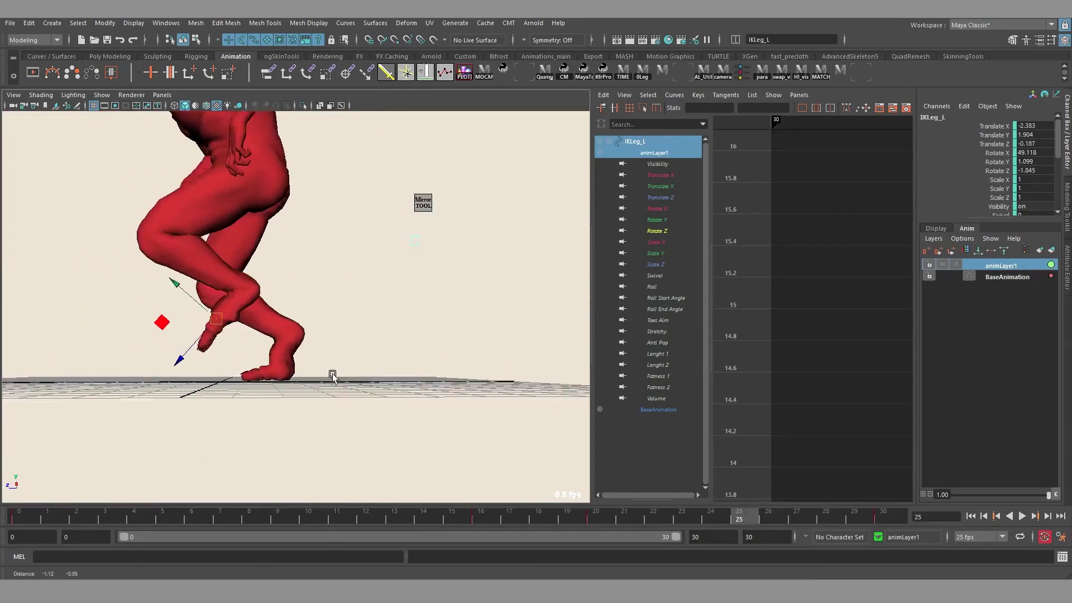
drag(742, 516, 852, 516)
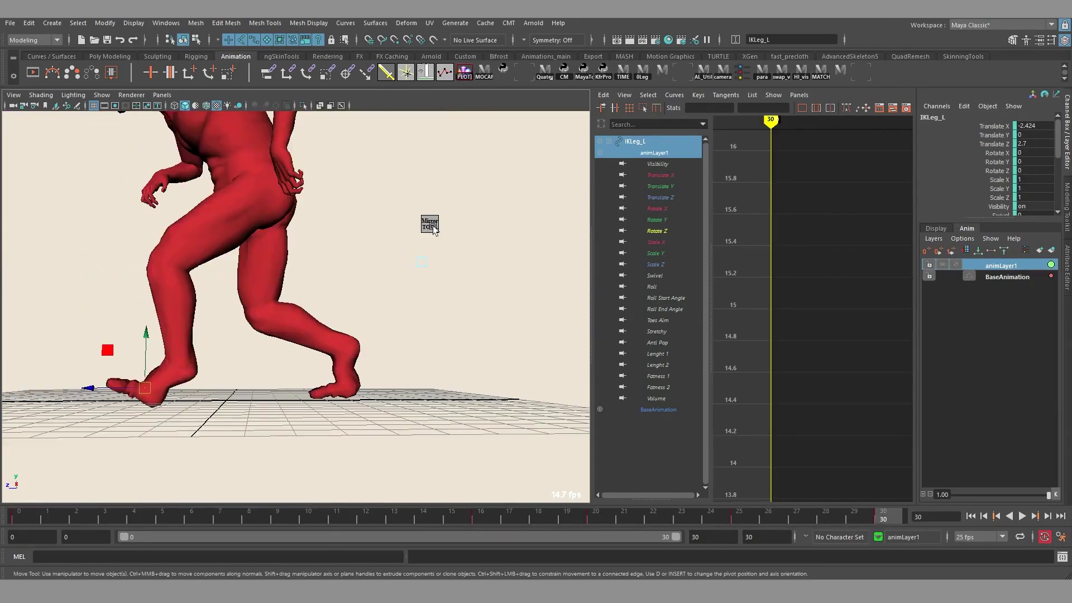
Recalculate the lower mirror node (mirror_system) for the updated foot keys and check the playback.
click(434, 226)
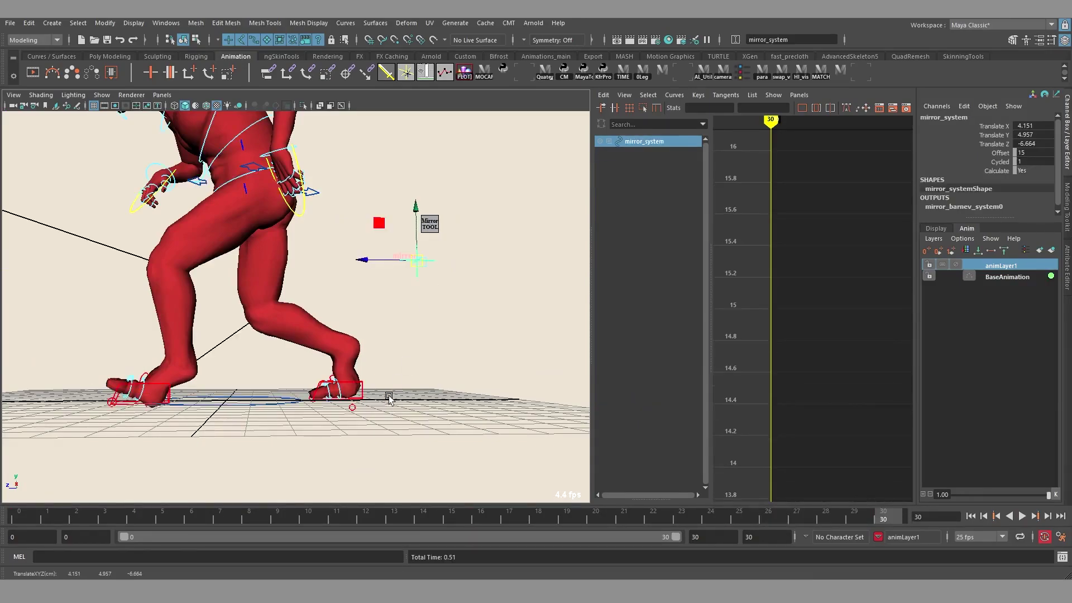
click(61, 520)
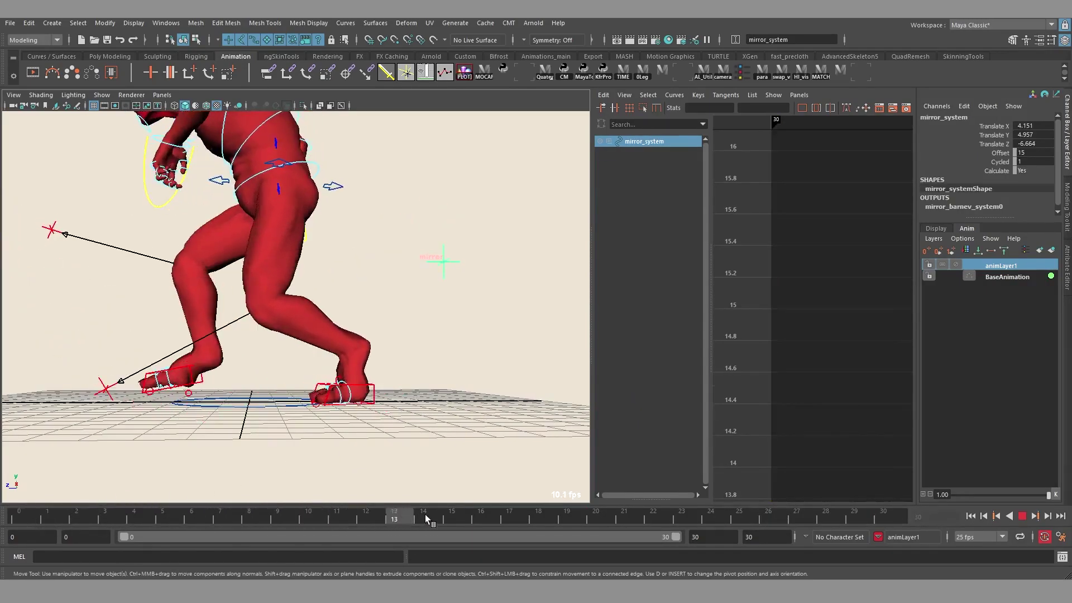
Select the left big-toe and pinky-toe controls and key their rotations through the step, including frames 18, 20 and 24.
click(383, 371)
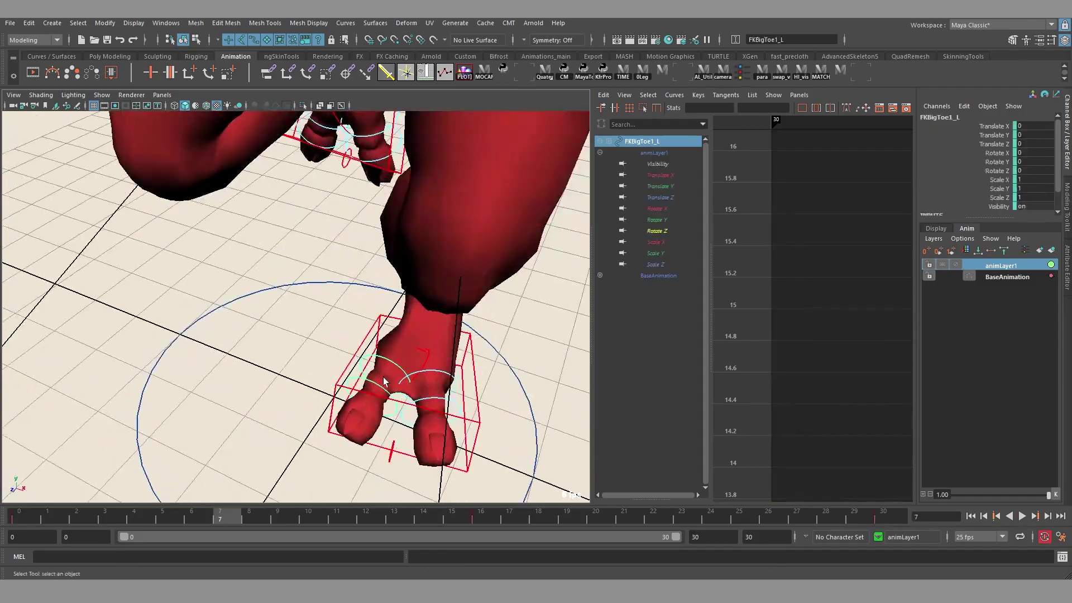
shift+click(383, 380)
click(540, 515)
key(e)
click(596, 515)
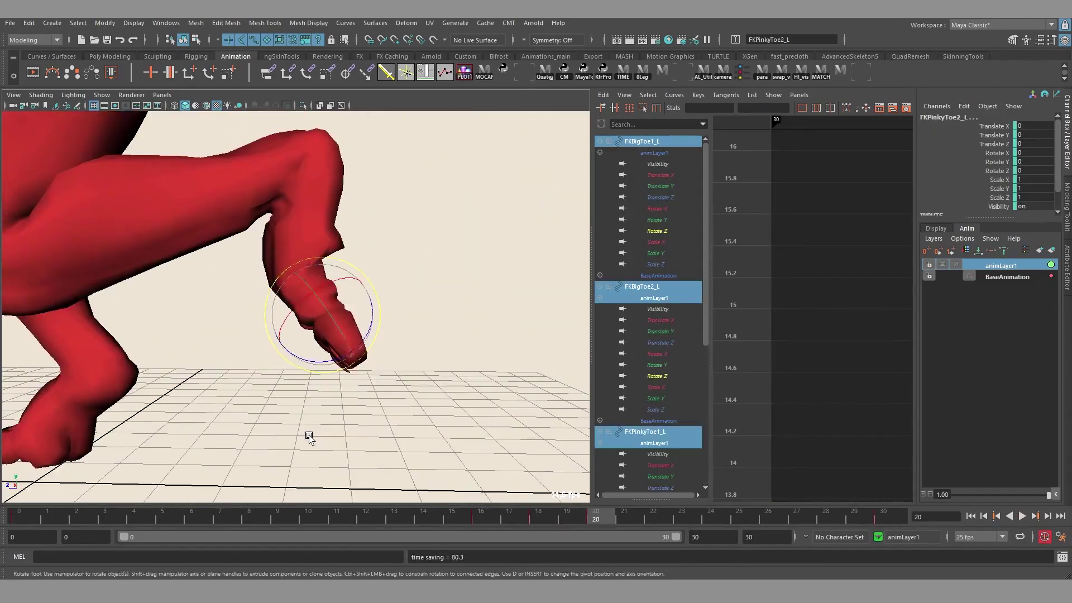
click(711, 515)
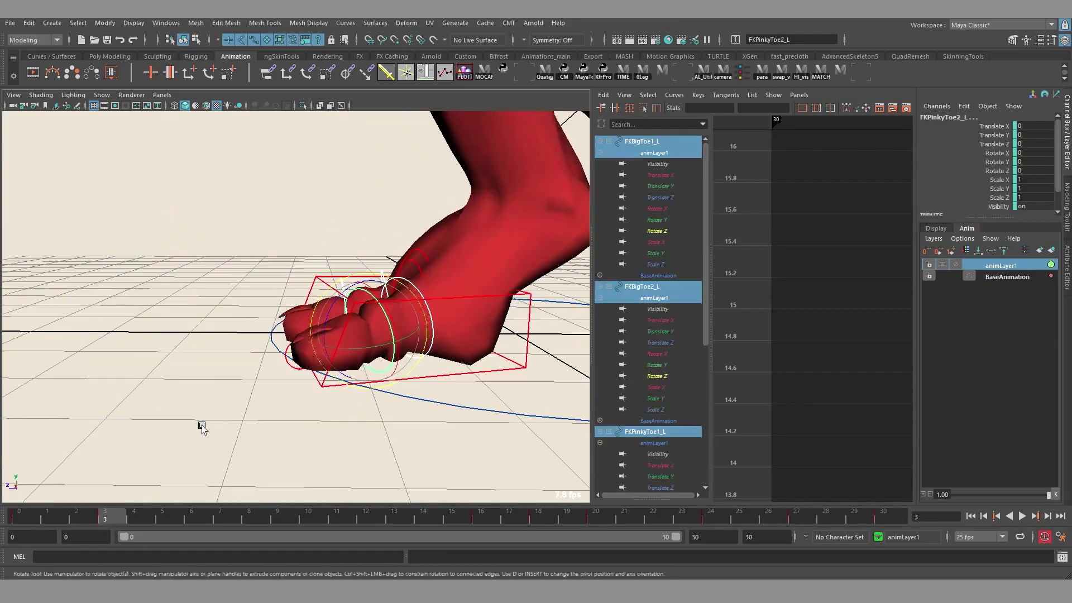
click(32, 517)
key(alt+v)
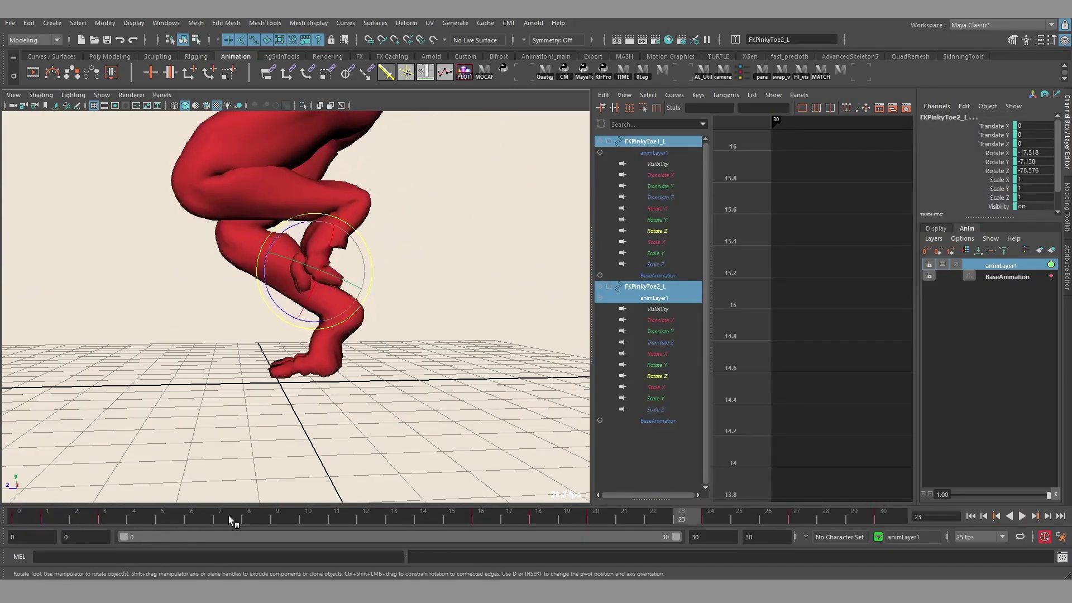
Recalculate mirror_system at frame 12 to transfer the toe animation, and review the feet during playback.
drag(229, 515, 358, 516)
alt+middle_drag(578, 178, 496, 226)
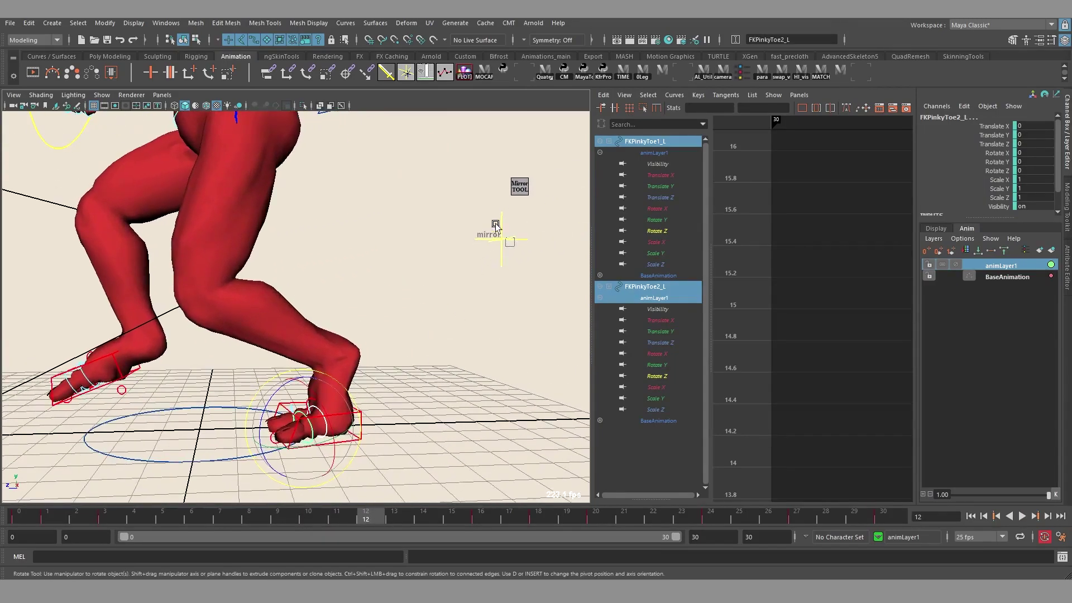
click(519, 193)
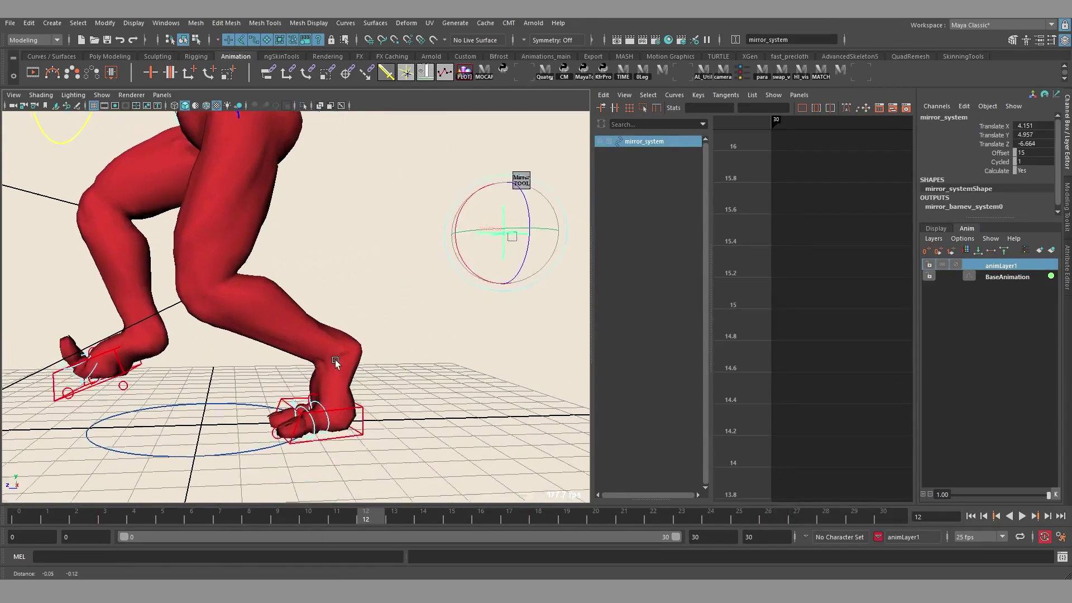
alt+middle_drag(336, 427, 381, 373)
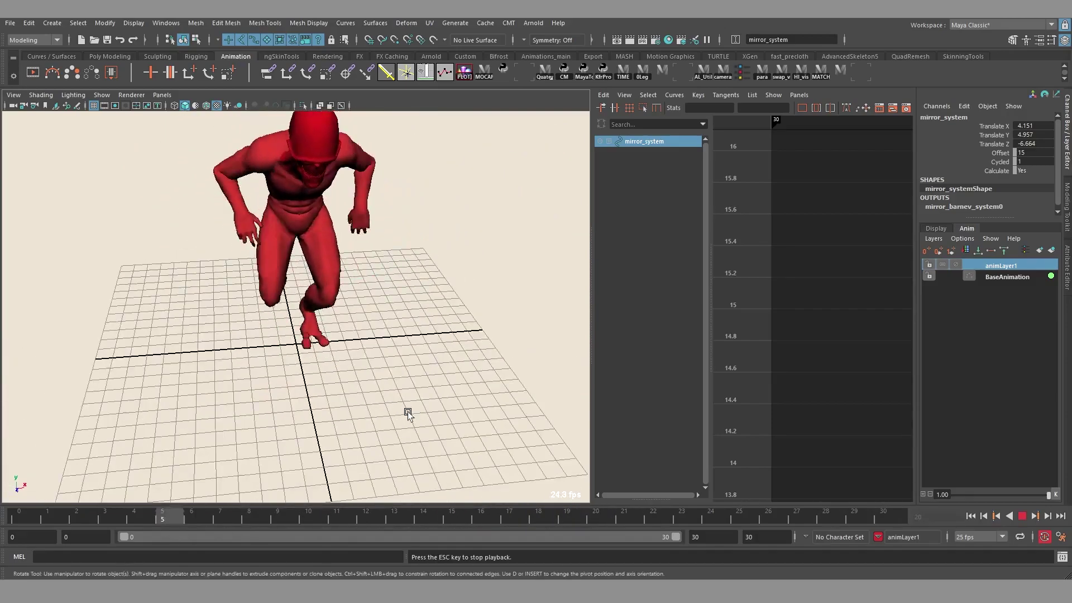
alt+drag(401, 413, 389, 433)
Rotate the left elbow control on animLayer2 at frames 2 and 17 to pose the arm swing.
click(335, 318)
key(alt+1)
alt+drag(335, 318, 330, 339)
alt+middle_drag(330, 340, 364, 300)
click(388, 231)
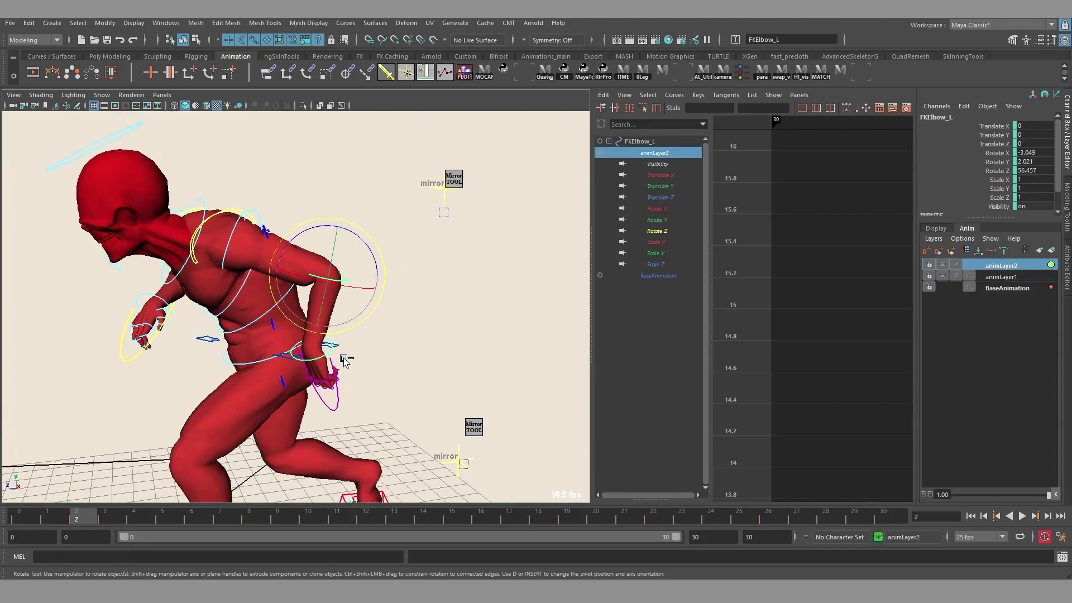
alt+middle_drag(415, 353, 430, 363)
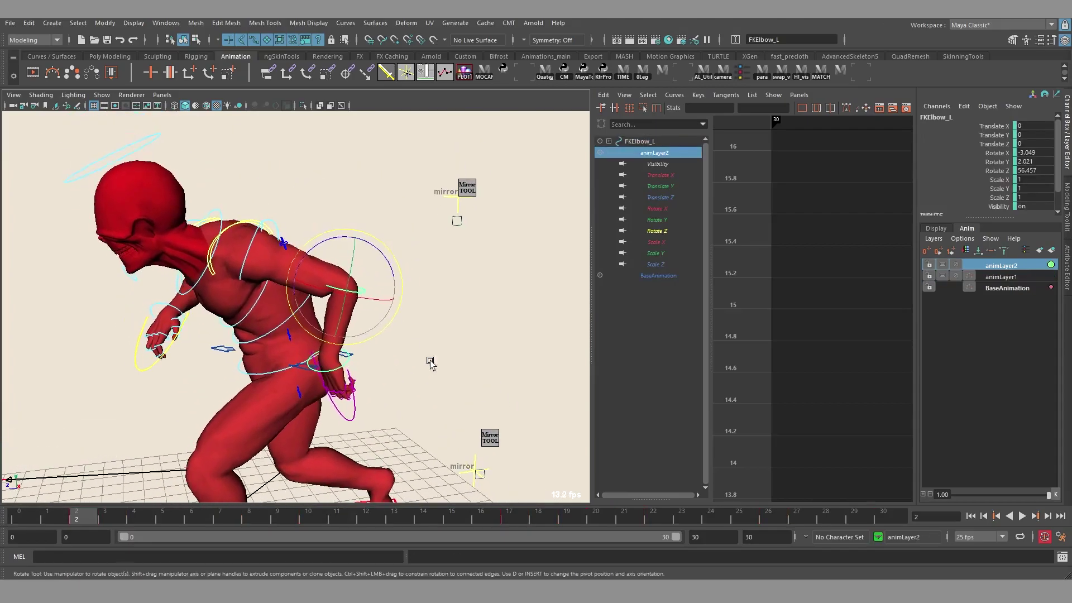
click(525, 522)
Put the left wrist control on a new animation layer and adjust the hand's swing.
alt+drag(368, 329, 486, 330)
click(417, 223)
click(1051, 250)
alt+drag(458, 290, 346, 280)
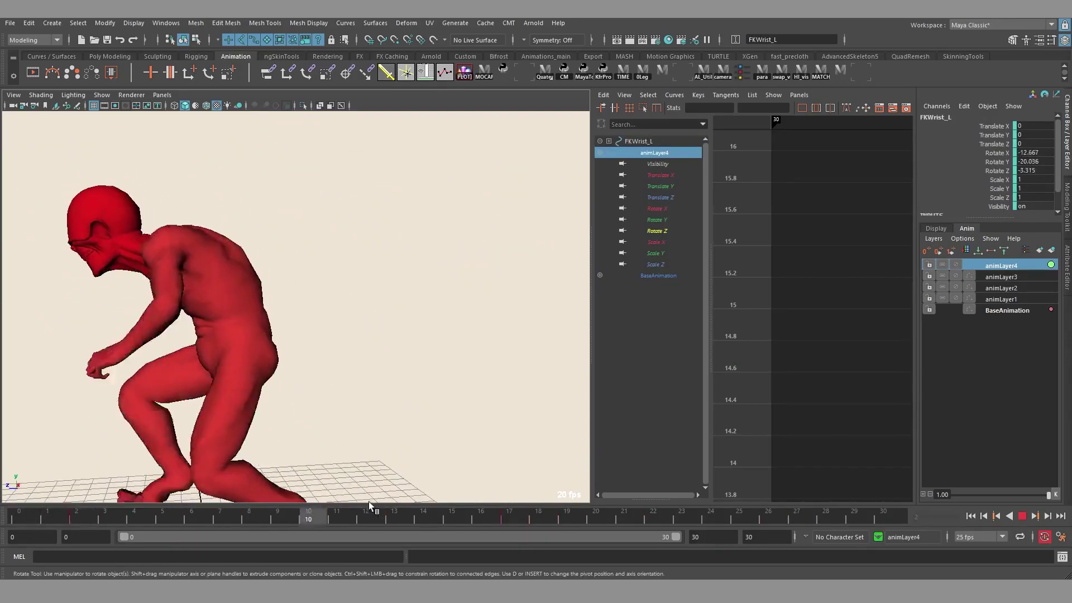
Recalculate the upper mirror node at frame 30 and review the mirrored arm swing in playback.
drag(371, 505, 883, 514)
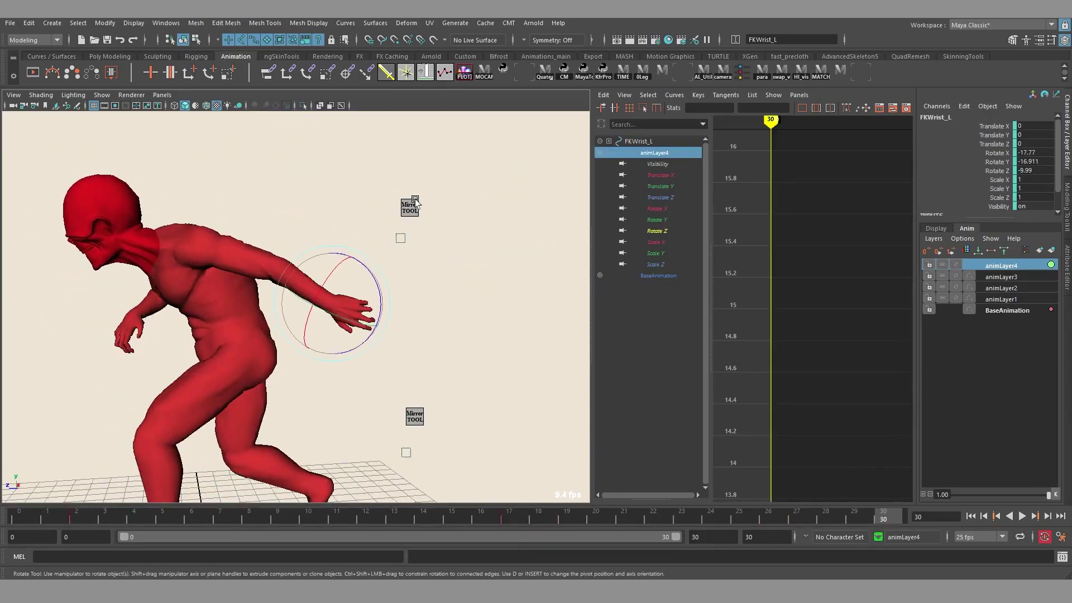
key(alt+v)
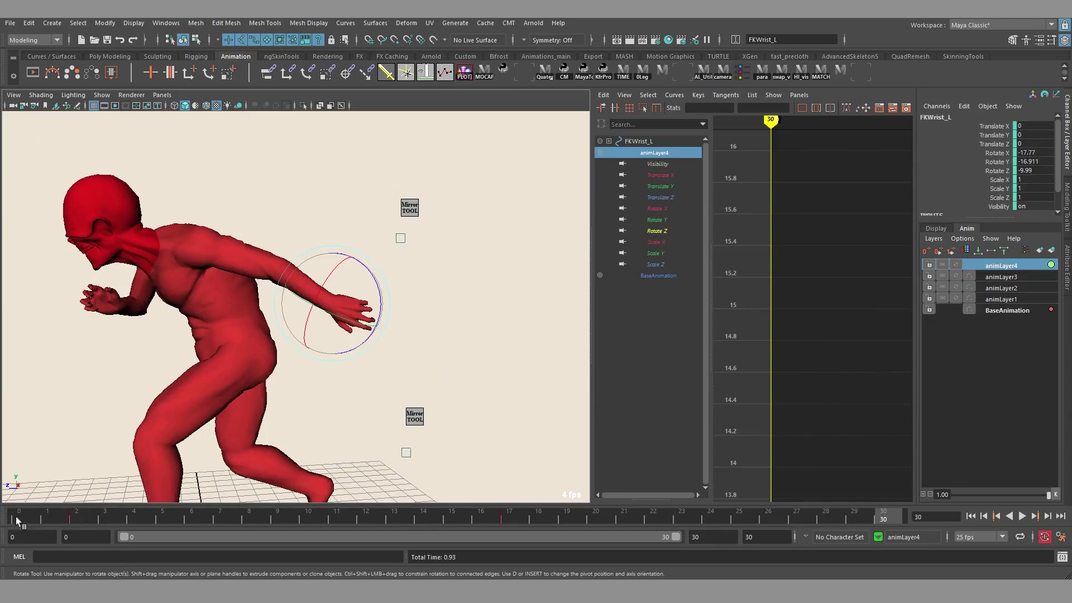
key(alt+v)
alt+drag(559, 413, 395, 383)
key(alt+v)
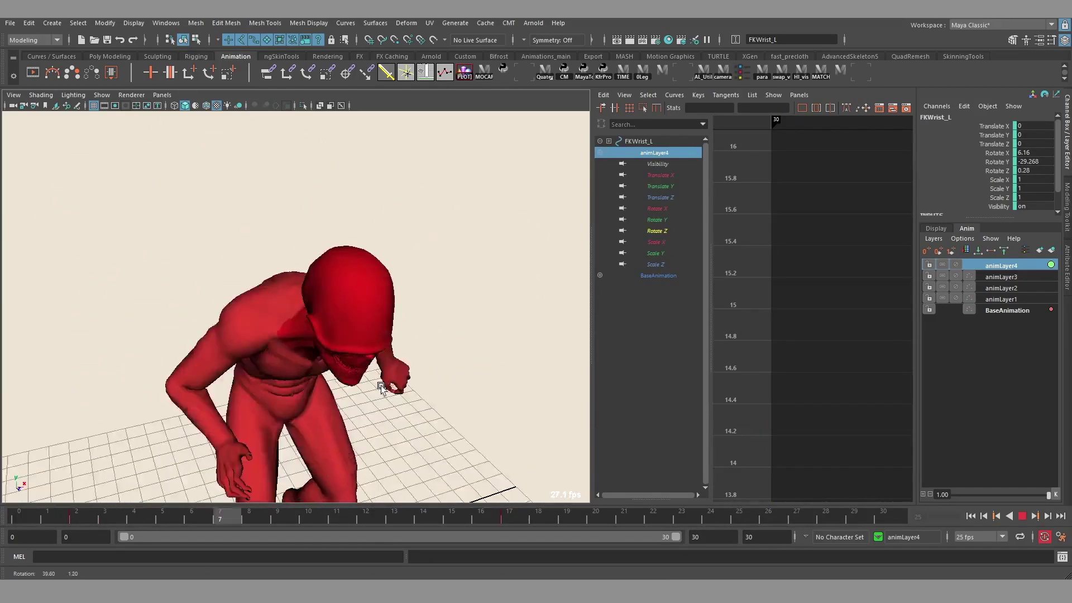
alt+right_drag(395, 383, 167, 366)
alt+drag(227, 371, 159, 346)
alt+right_drag(159, 346, 281, 374)
key(alt+v)
alt+drag(281, 374, 343, 380)
Rotate the left shoulder control at frame 2 to raise the arm farther behind the body.
click(291, 222)
click(296, 228)
alt+drag(296, 234, 240, 254)
drag(223, 515, 97, 524)
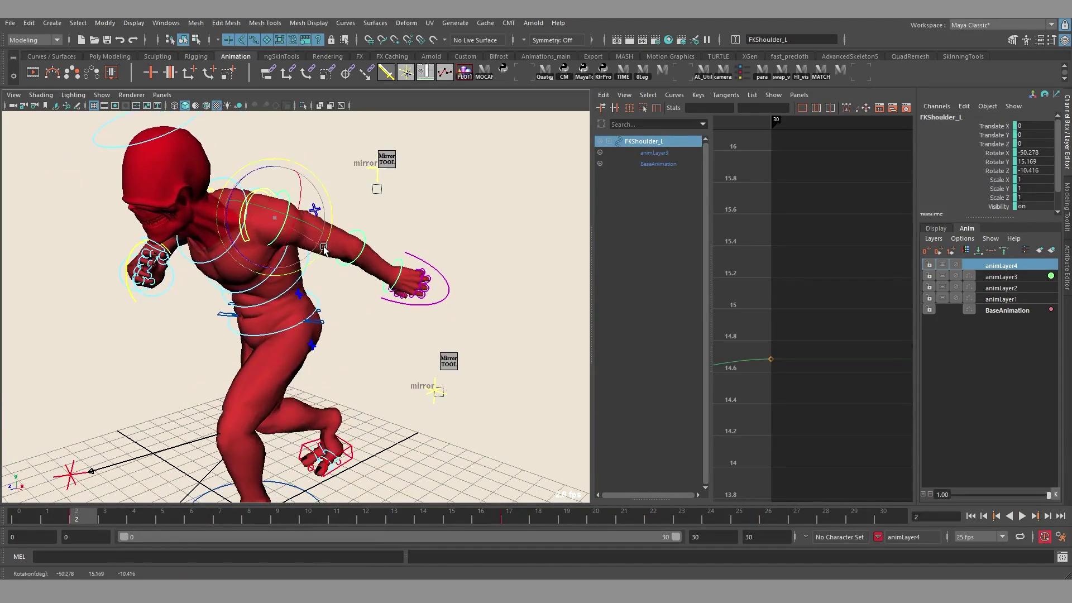
drag(323, 247, 334, 211)
click(363, 296)
alt+drag(363, 297, 398, 299)
Add the yellow ring control at the left shoulder to a new animation layer and rotate the shoulder upward.
click(263, 212)
click(1051, 250)
alt+drag(312, 332, 342, 354)
drag(313, 246, 330, 224)
alt+drag(391, 362, 284, 339)
click(273, 195)
drag(329, 204, 329, 187)
Recalculate the upper mirror node for the shoulder changes and review the motion through frame 30.
click(376, 319)
drag(33, 515, 893, 503)
alt+drag(477, 154, 508, 166)
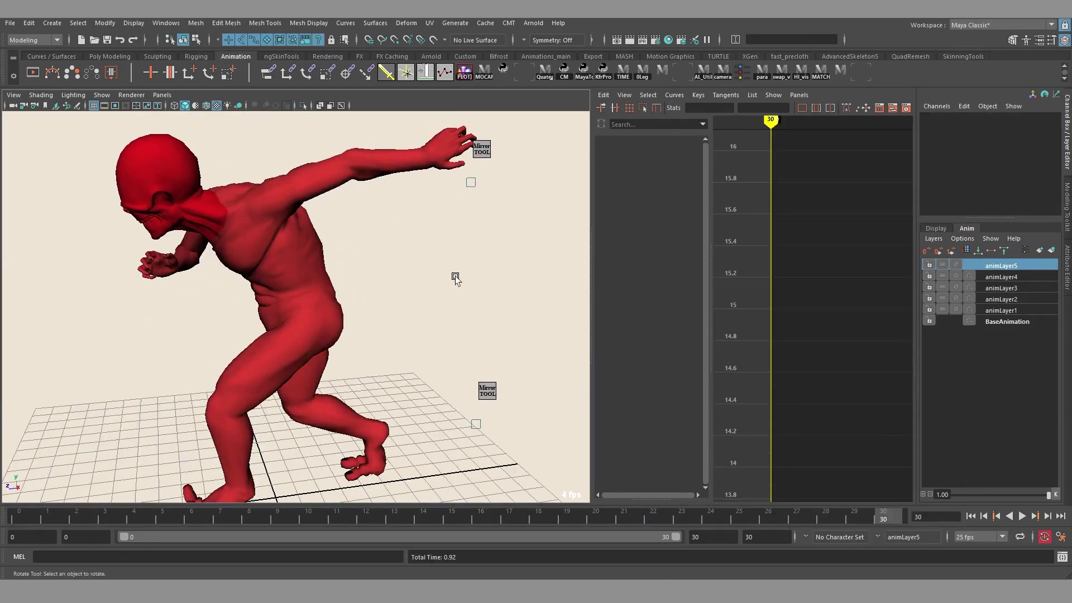
alt+drag(456, 277, 451, 254)
drag(45, 510, 874, 463)
alt+drag(400, 279, 488, 317)
key(alt+v)
key(Escape)
Select the left fingers control and adjust its Spread, using 5 at frame 0 and a tighter value at frame 17.
alt+right_drag(487, 317, 525, 322)
alt+drag(525, 322, 391, 341)
click(328, 259)
click(438, 264)
alt+drag(327, 258, 414, 364)
click(438, 267)
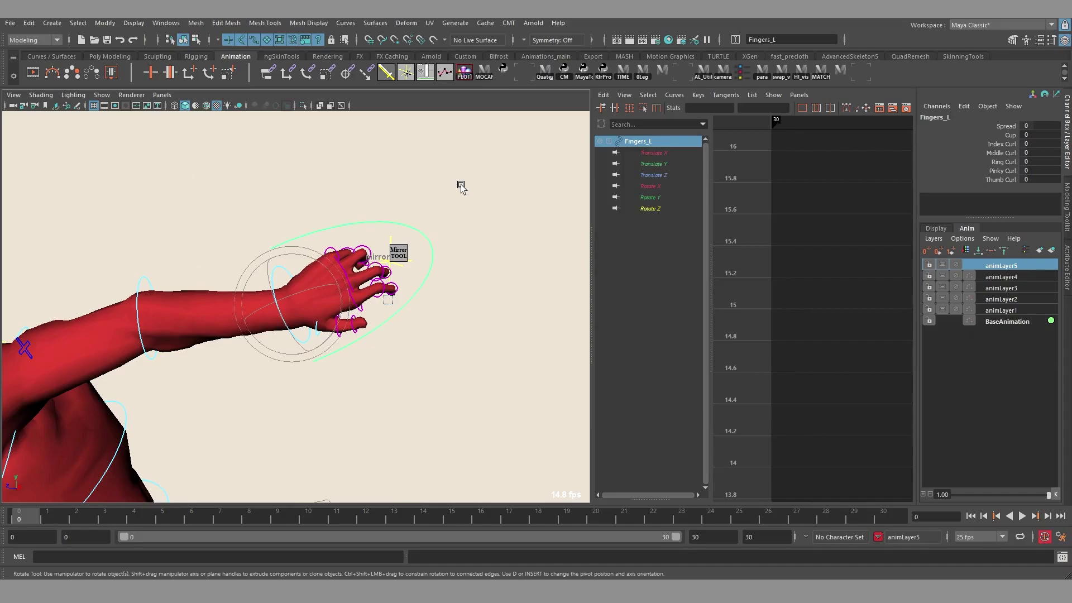
click(996, 126)
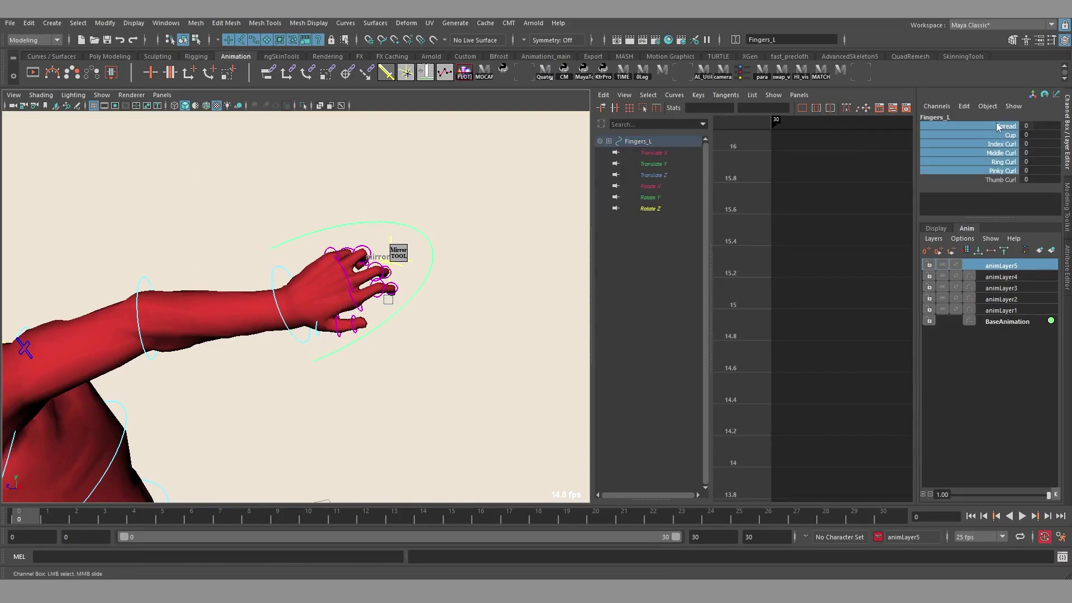
drag(7, 518, 8, 518)
middle_drag(496, 206, 479, 206)
drag(27, 518, 511, 518)
click(969, 127)
middle_drag(477, 297, 457, 297)
Copy the left fingers' spread pose from frame 0 to frame 30 and key it.
click(26, 516)
middle_drag(26, 515, 893, 516)
key(s)
mouse_move(26, 516)
mouse_down()
mouse_move(156, 517)
mouse_move(23, 517)
mouse_up()
Set all five left finger curls to -2 at frame 0, and key the same pose at frame 30.
alt+middle_drag(357, 290, 290, 359)
alt+right_drag(290, 359, 380, 359)
drag(1001, 144, 1000, 180)
middle_drag(487, 289, 471, 290)
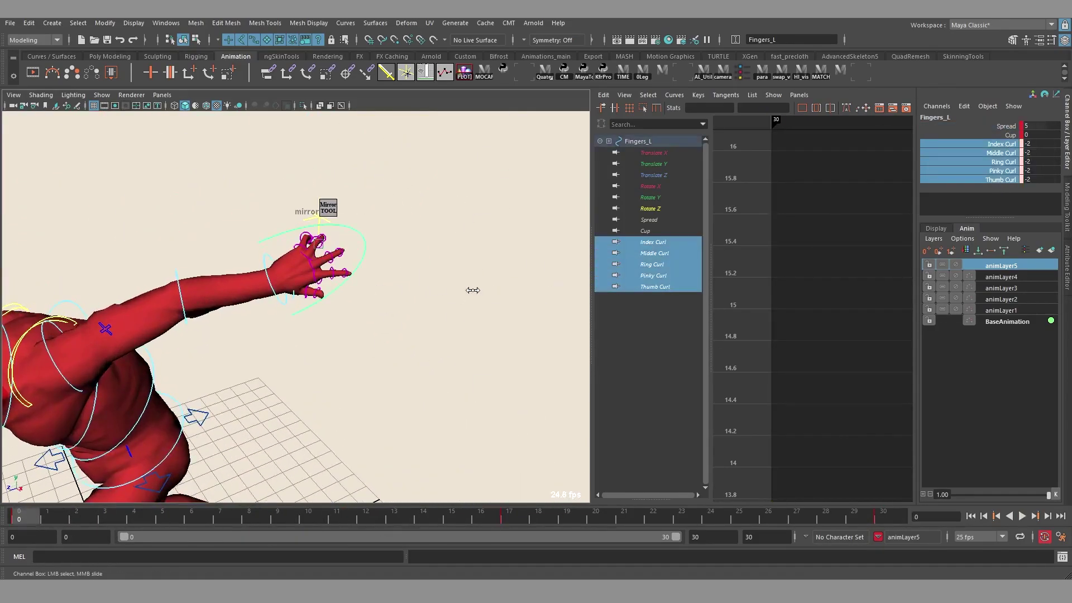
middle_drag(26, 515, 891, 515)
key(s)
Increase all five left finger curls at frame 17 to close the hand, and key the pose.
click(25, 517)
click(890, 517)
click(511, 521)
alt+drag(358, 271, 416, 273)
middle_drag(416, 273, 510, 273)
key(s)
Recalculate the upper mirror node for the finger animation and scrub the timeline to check both hands.
alt+right_drag(380, 312, 290, 313)
alt+drag(290, 312, 312, 358)
drag(28, 520, 569, 519)
alt+drag(346, 318, 413, 336)
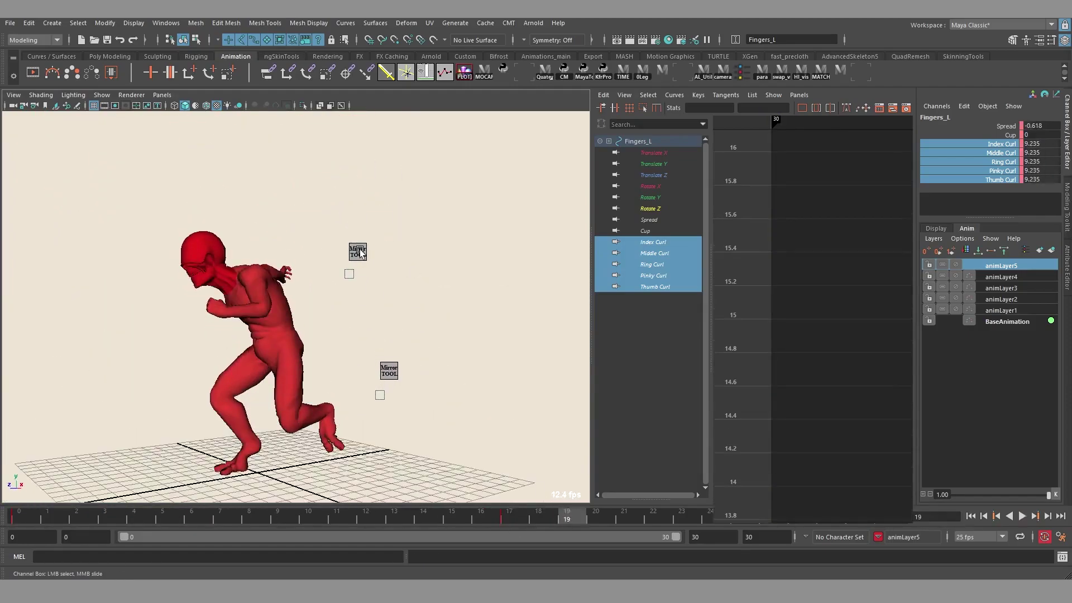
drag(30, 518, 514, 512)
Inspect the creature's finished walk up close and play it back.
alt+drag(376, 370, 274, 266)
click(156, 161)
click(157, 162)
alt+drag(502, 301, 390, 271)
key(alt+v)
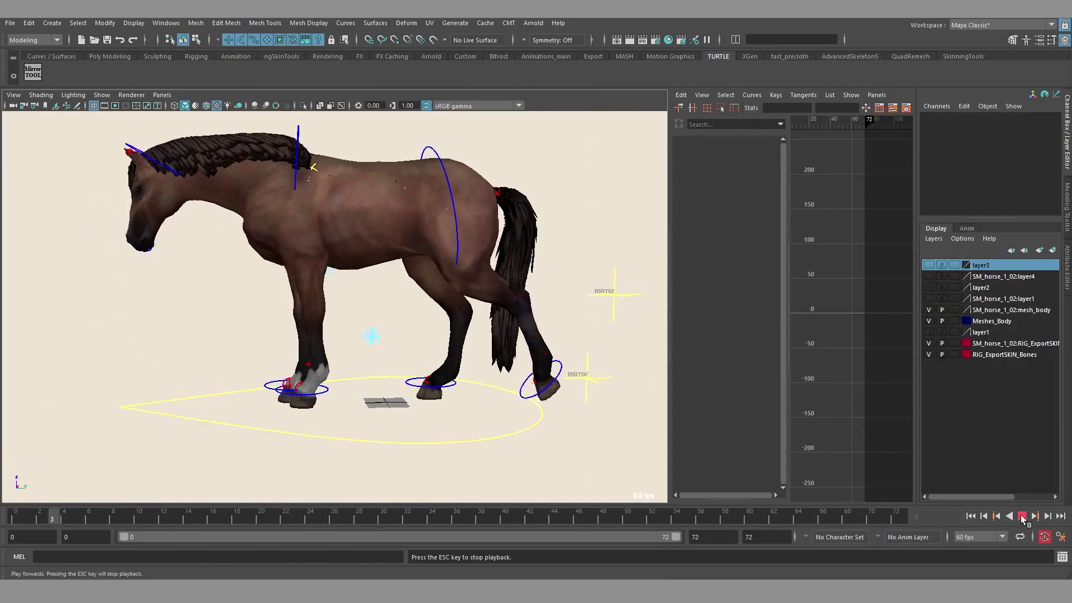
Play the horse's walk cycle and examine the leg motion from the side.
mouse_move(472, 377)
alt+mouse_down()
mouse_move(474, 357)
mouse_move(478, 389)
alt+mouse_up()
key(alt+v)
alt+middle_drag(478, 389, 467, 328)
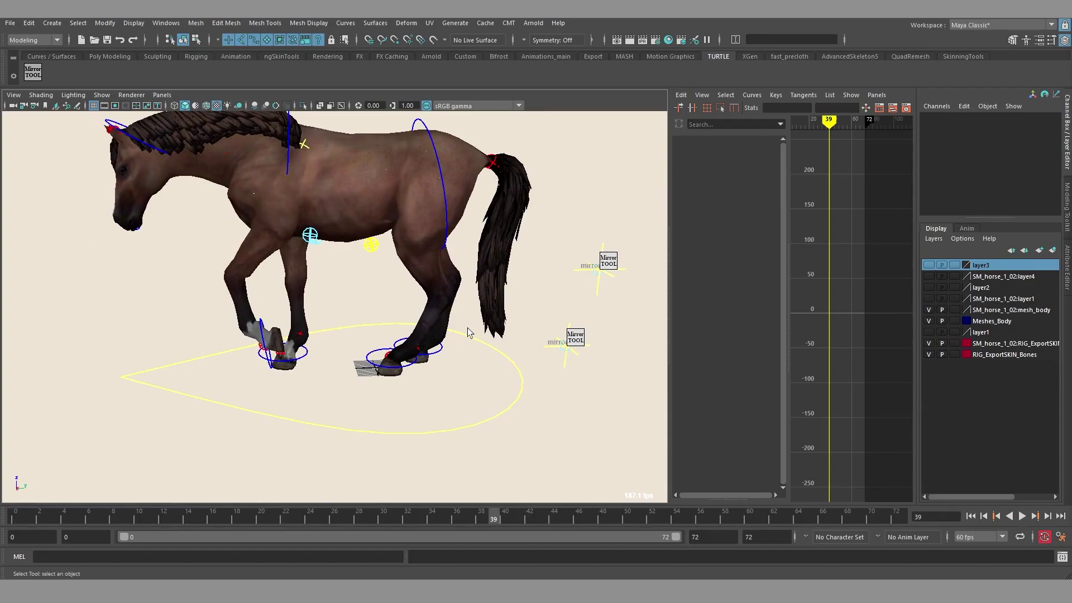
mouse_move(468, 327)
alt+mouse_down()
mouse_move(462, 307)
mouse_move(460, 321)
alt+mouse_up()
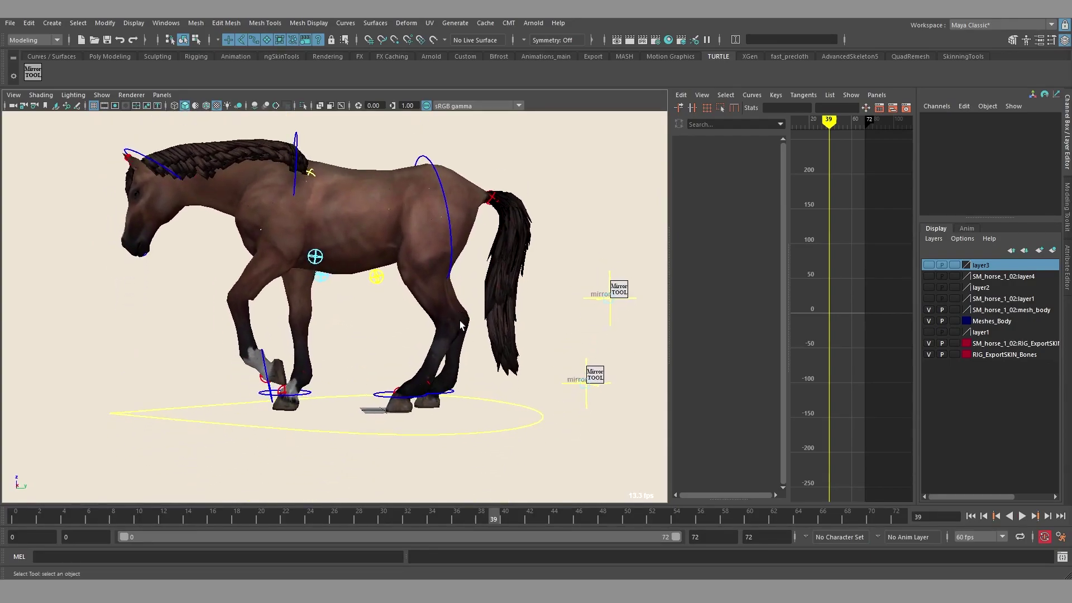
Recalculate the horse's upper mirror node, check the playback, and select both mirror nodes.
key(alt+v)
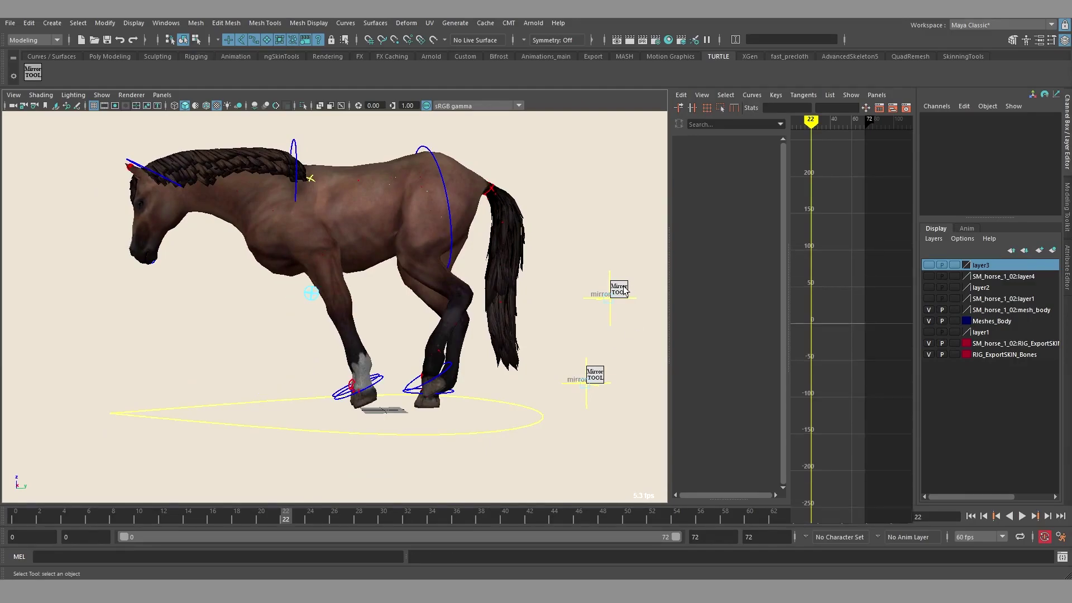
key(alt+v)
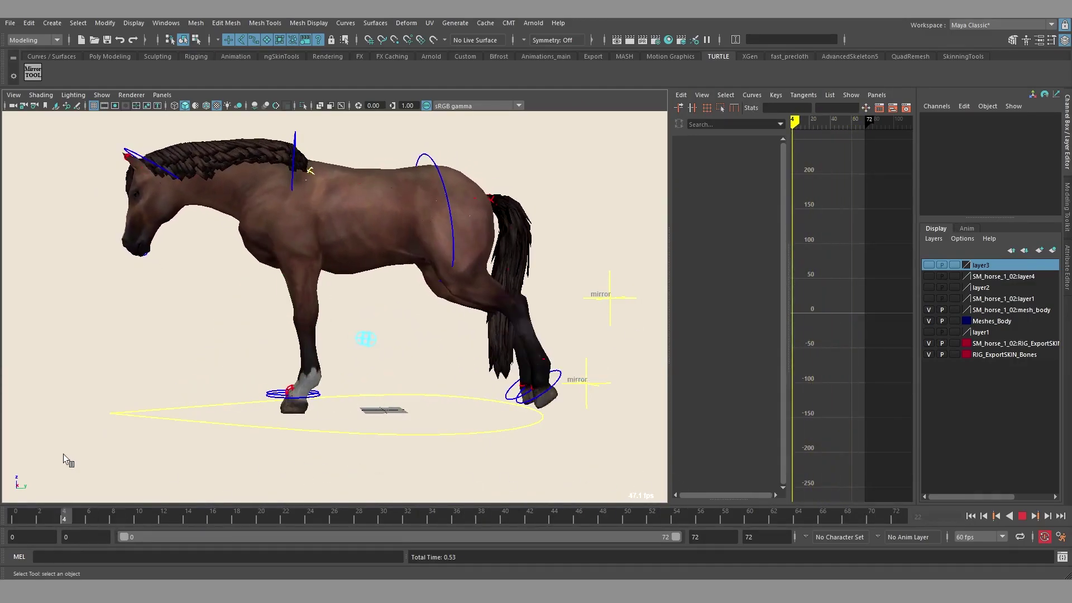
key(alt+v)
drag(591, 417, 624, 337)
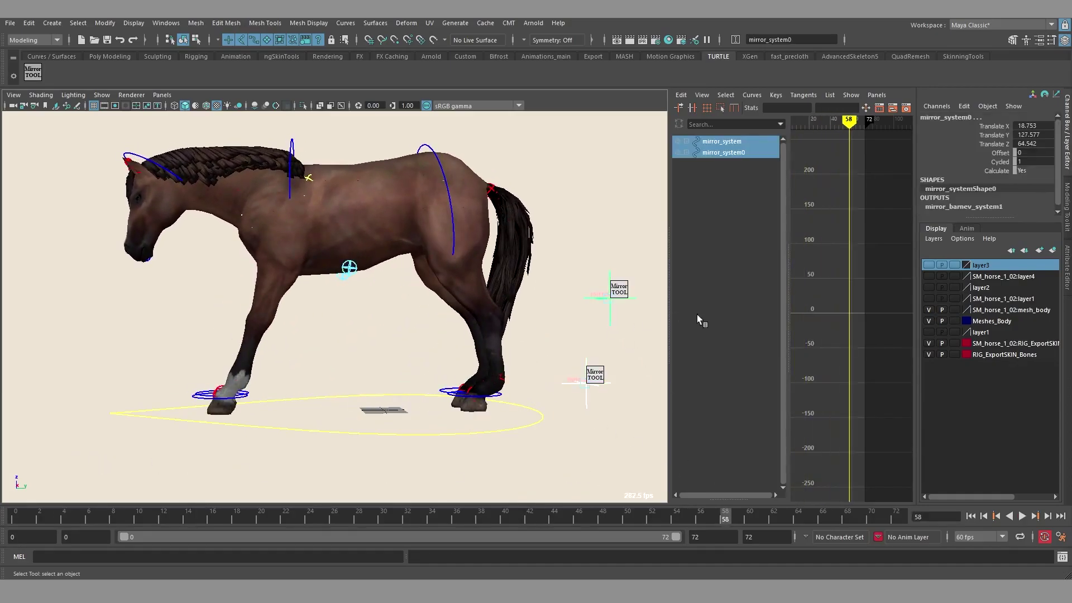
Apply a new Offset to both of the horse's mirror nodes with the timeline at frame 36, and play back the walk.
click(458, 518)
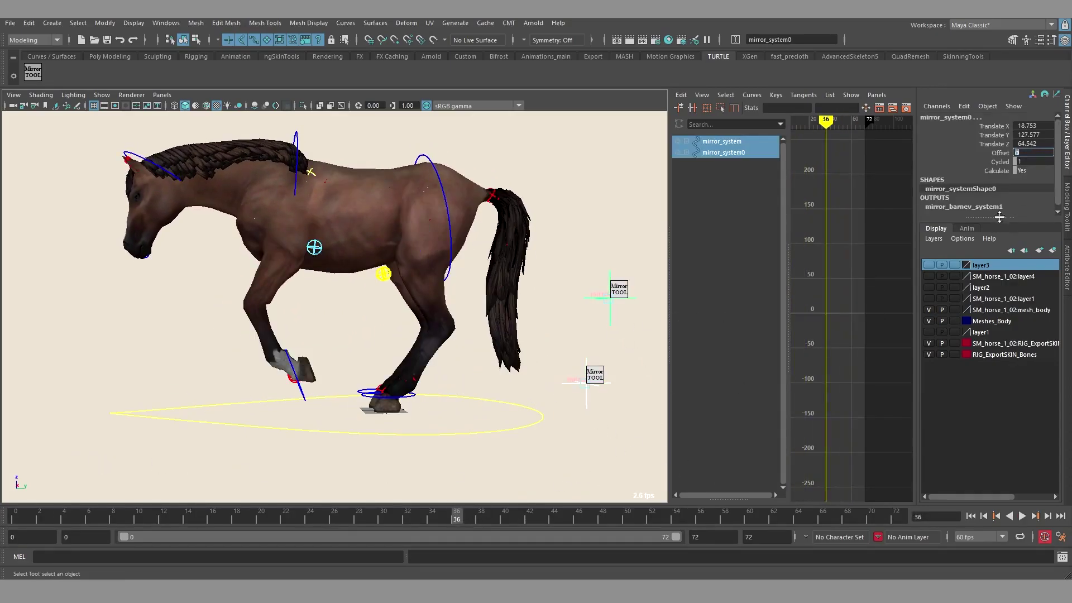
key(Return)
click(546, 298)
click(600, 371)
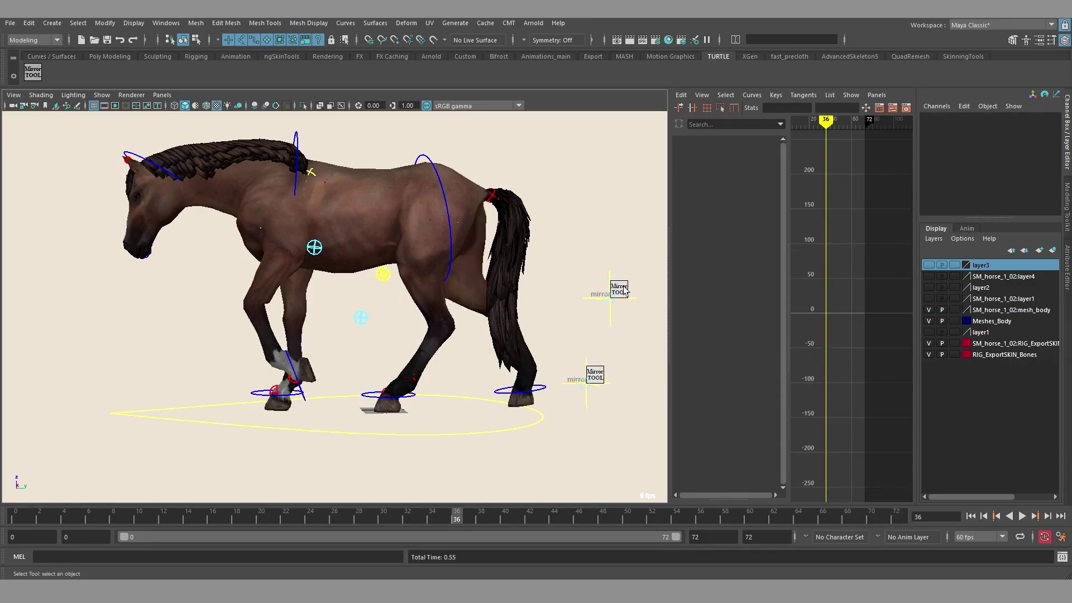
key(alt+v)
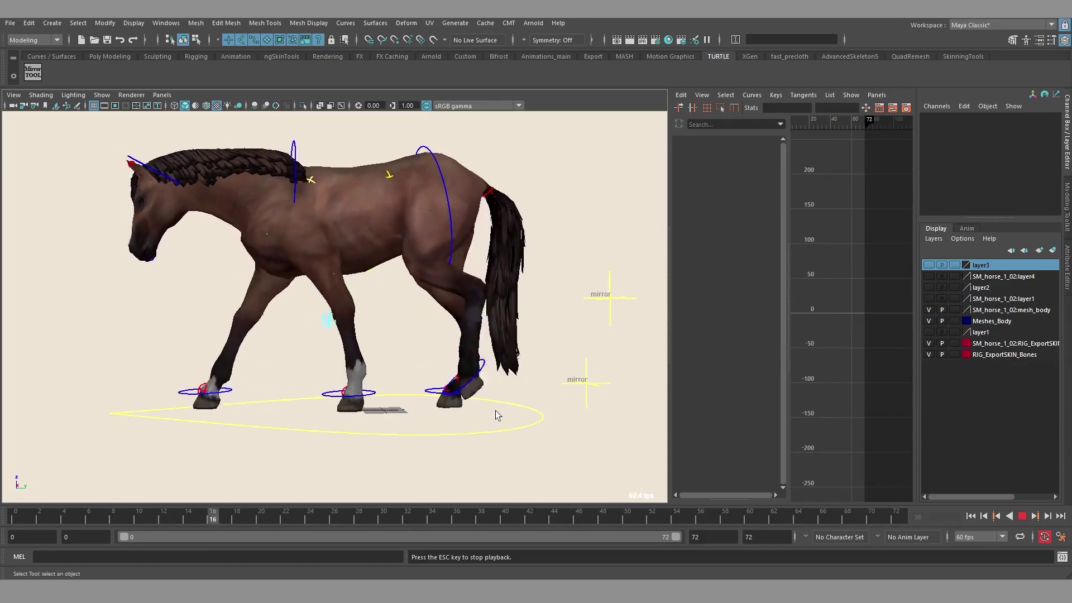
key(alt+v)
Select the front foot control foot_z_F_L0, add it to a new animation layer, and set a key on that layer.
click(256, 379)
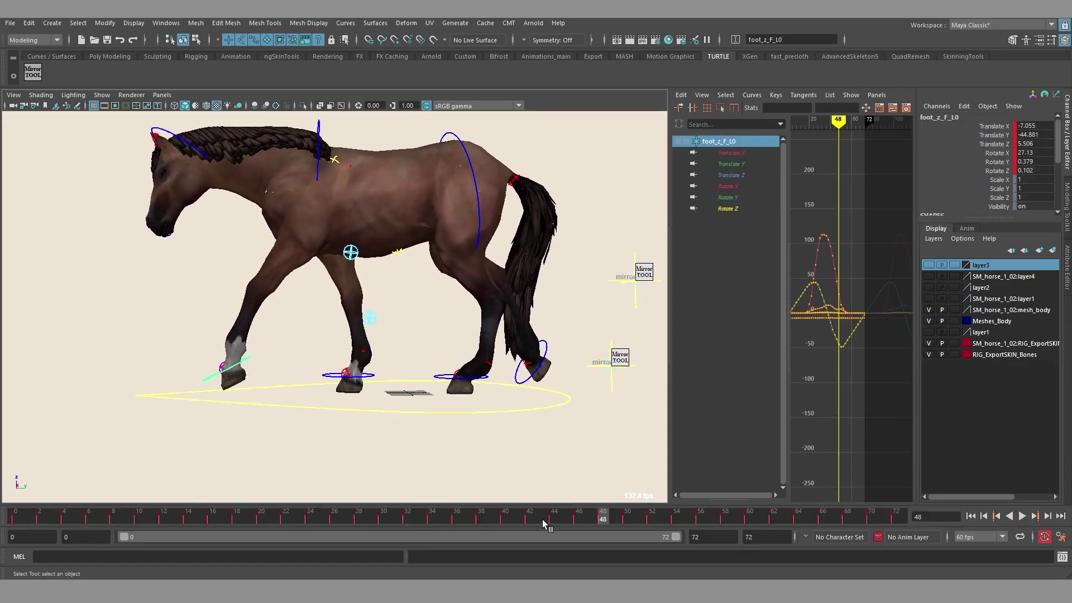
key(alt+a)
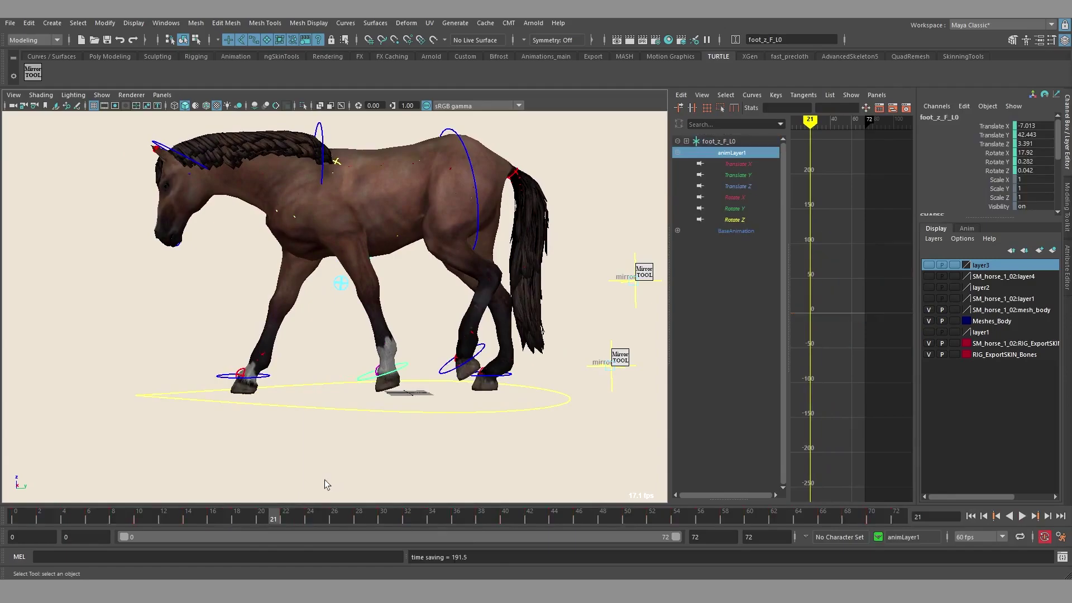
key(s)
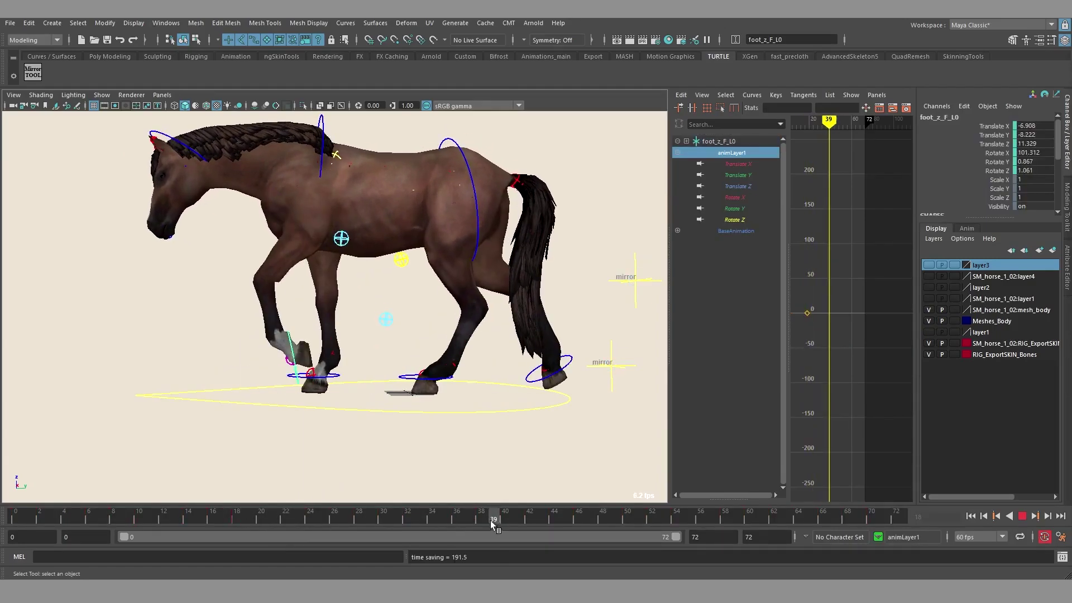